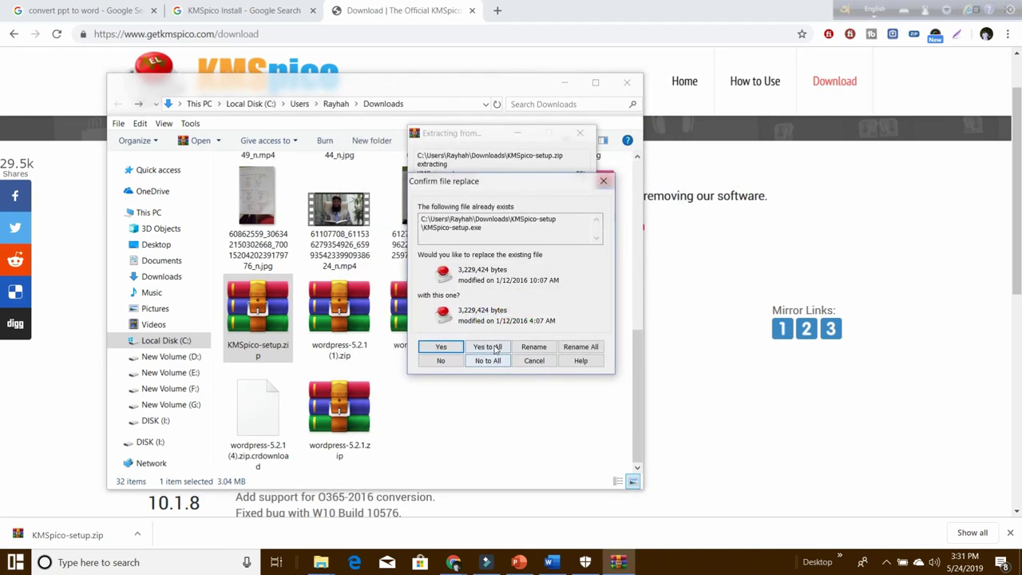
# Extract KMSpico-setup.zip, replacing all existing files and pasting the archive password
pyautogui.click(487, 347)
pyautogui.rightClick(450, 238)
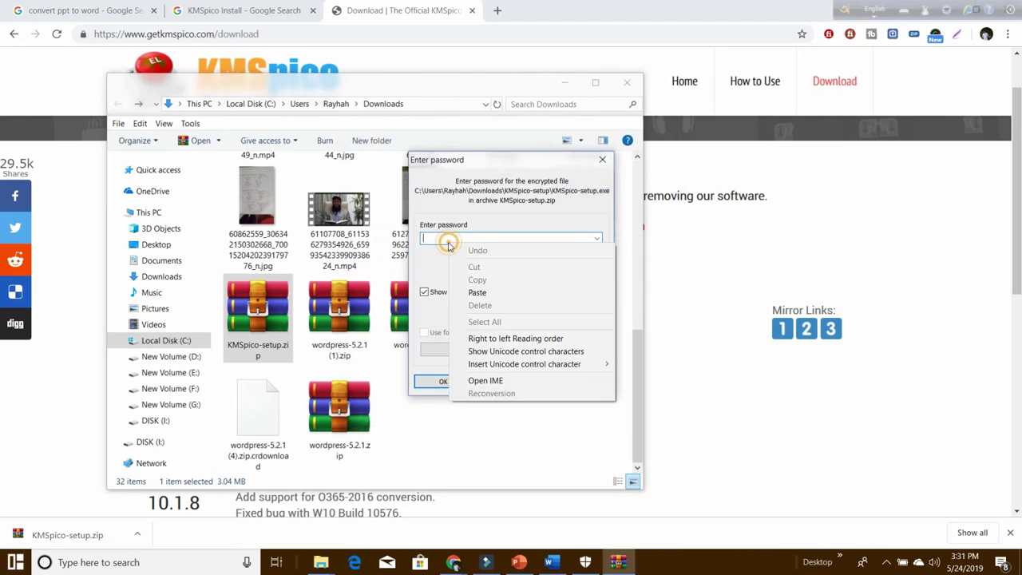
pyautogui.click(451, 292)
pyautogui.click(444, 380)
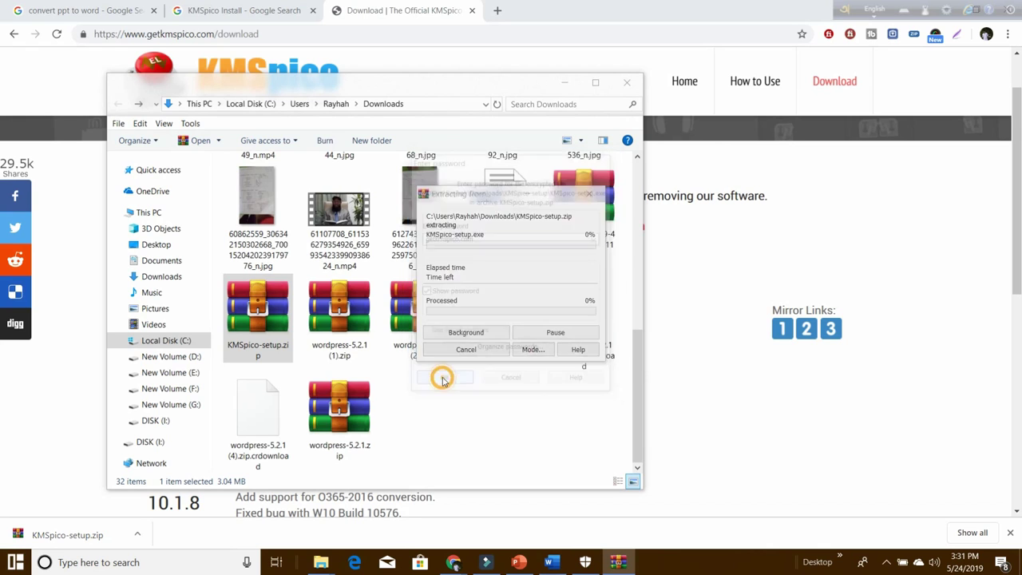
pyautogui.click(433, 341)
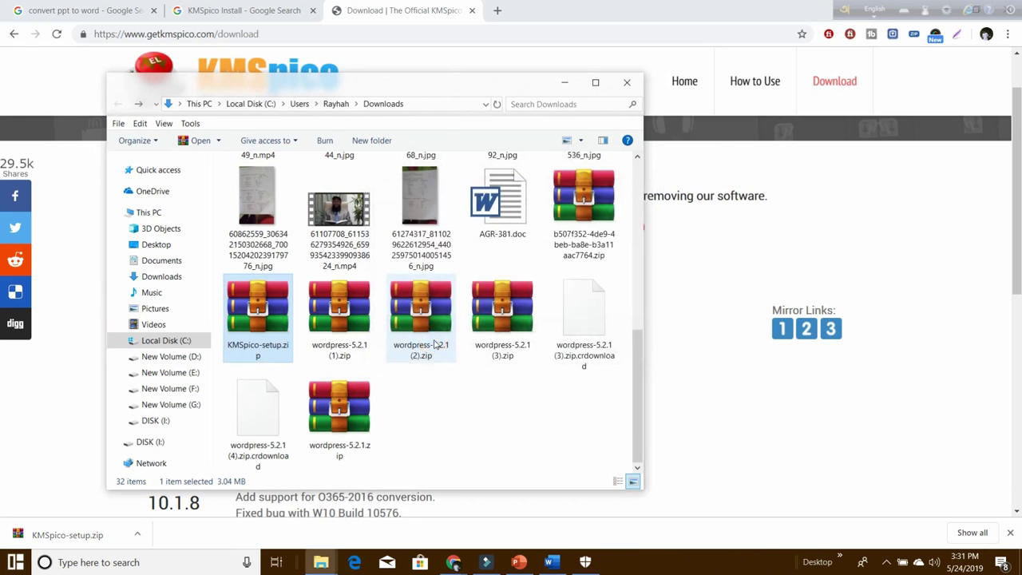
# Check the contents of the extracted KMSpico-setup folder in Downloads and close the folder window
pyautogui.moveTo(645, 423); pyautogui.dragTo(637, 239)
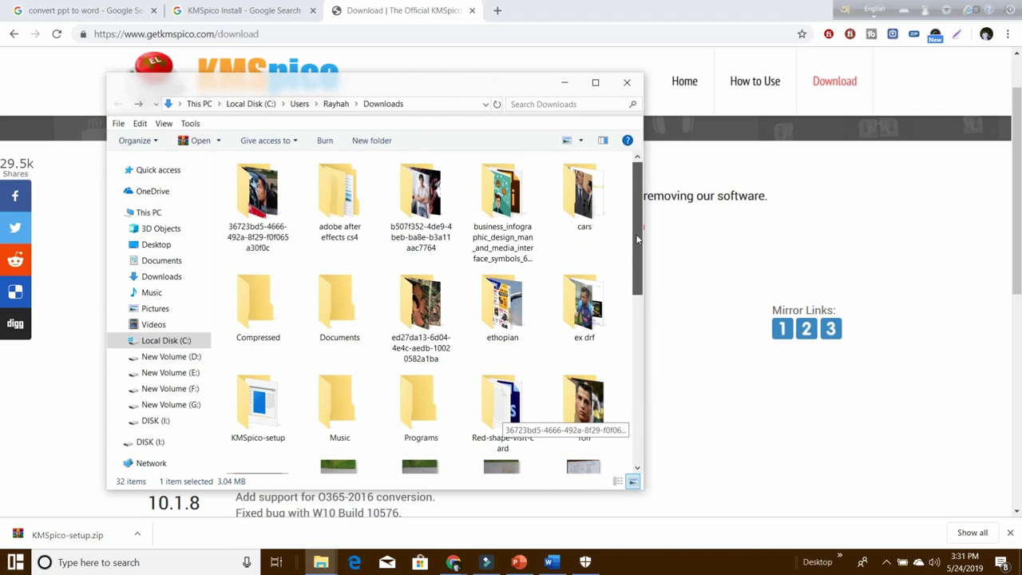
pyautogui.doubleClick(256, 400)
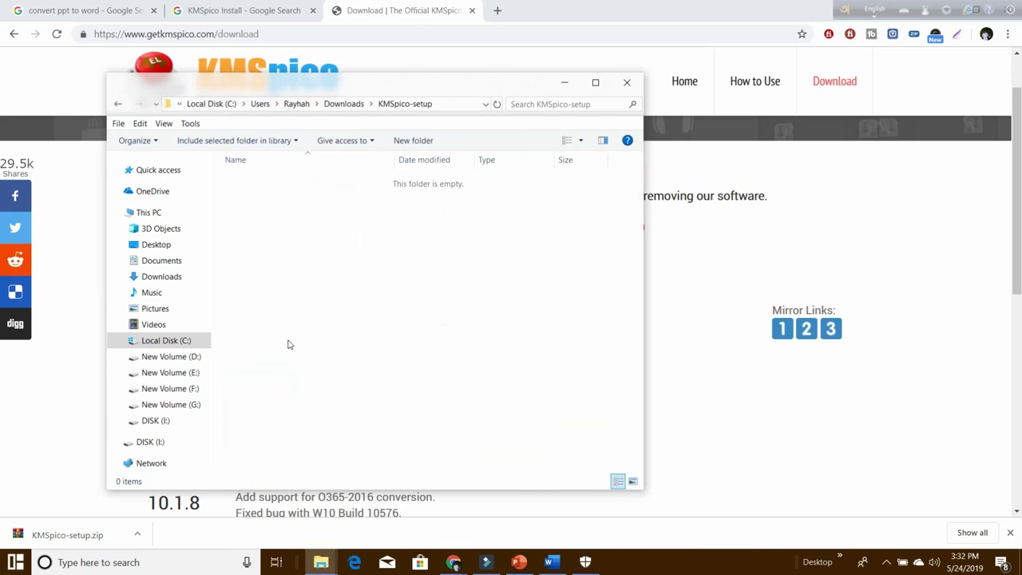
pyautogui.click(626, 82)
# Download the version 10.2.0 archive again from mirror link 1 on the KMSpico download page
pyautogui.click(816, 93)
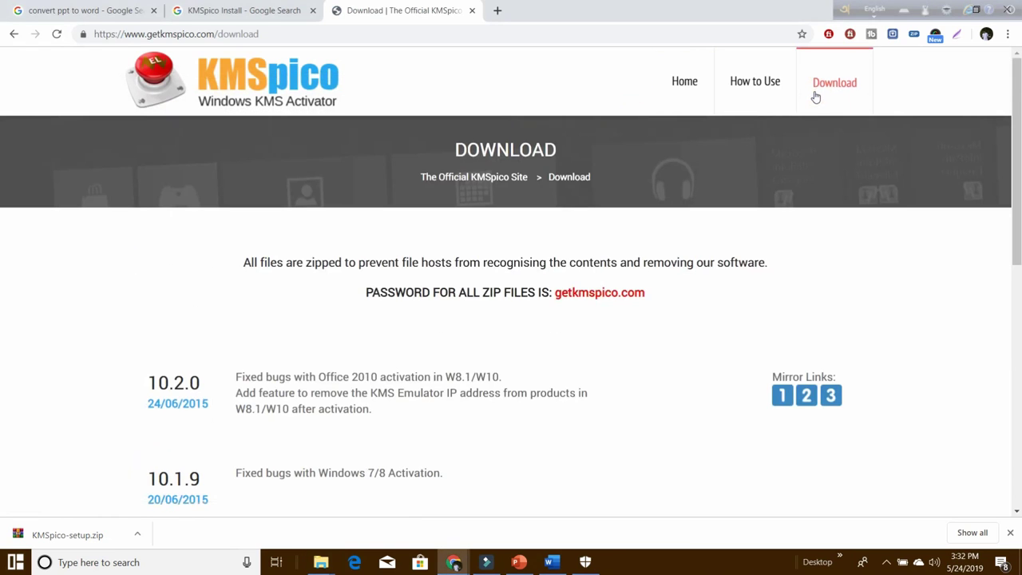
pyautogui.doubleClick(591, 293)
pyautogui.rightClick(592, 294)
pyautogui.click(617, 308)
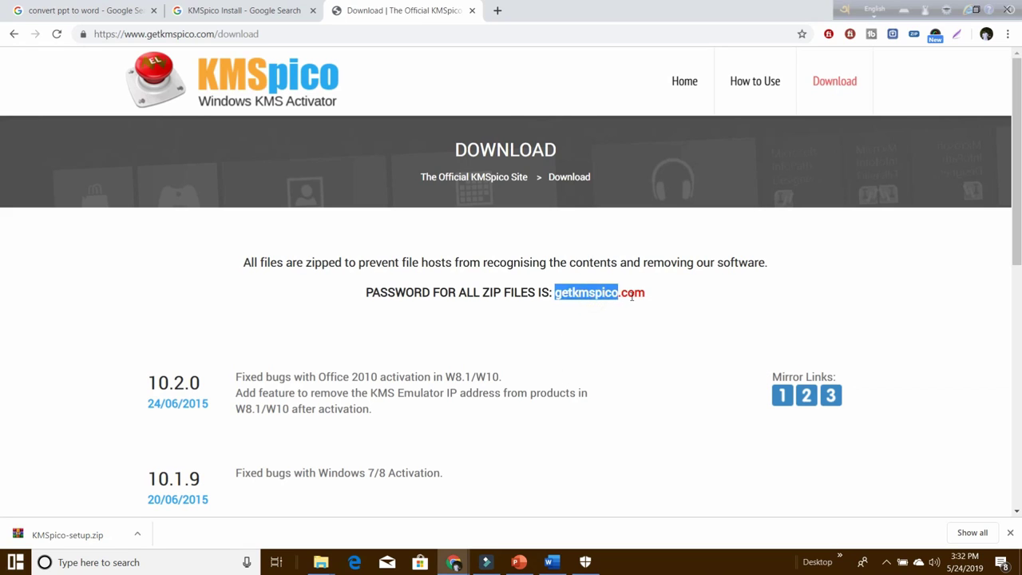
pyautogui.click(782, 397)
# Copy the full ZIP password from the page and show the downloaded KMSpico-setup (1).zip in its folder
pyautogui.moveTo(647, 294); pyautogui.dragTo(554, 293)
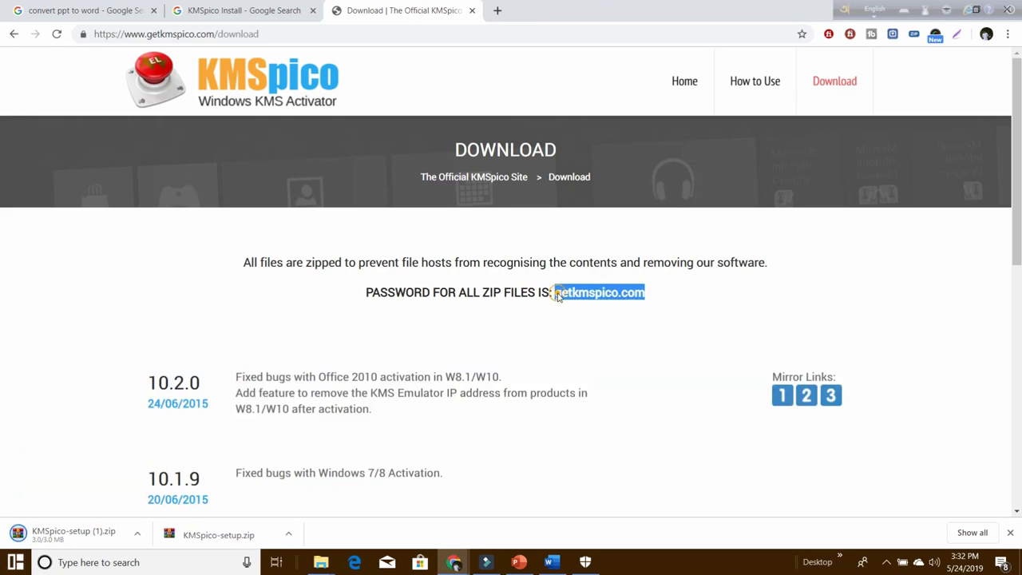
pyautogui.rightClick(556, 292)
pyautogui.click(579, 304)
pyautogui.rightClick(56, 546)
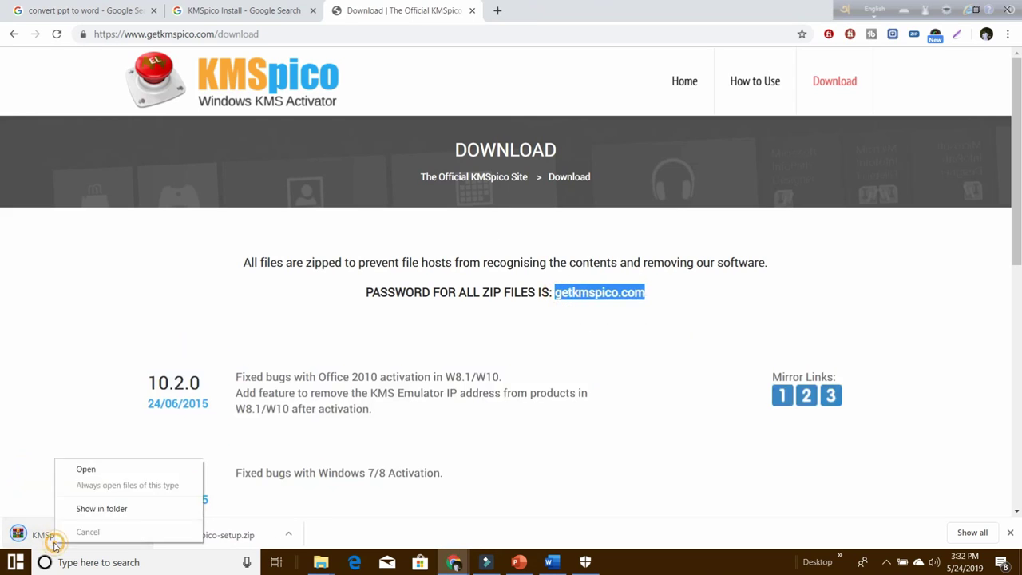
pyautogui.click(110, 510)
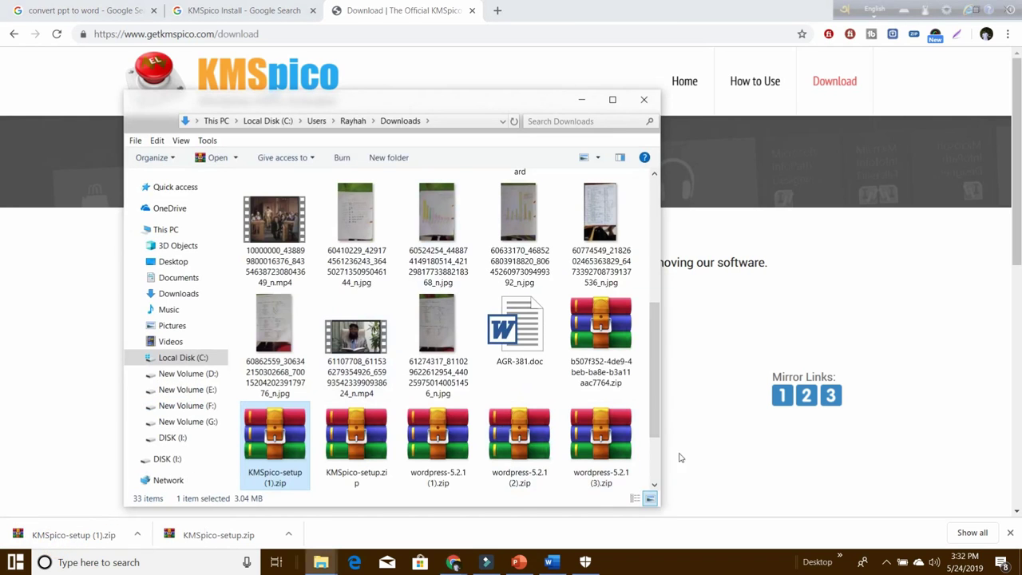
# Extract KMSpico-setup (1).zip to the suggested folder, pasting the archive password
pyautogui.click(651, 417)
pyautogui.rightClick(272, 461)
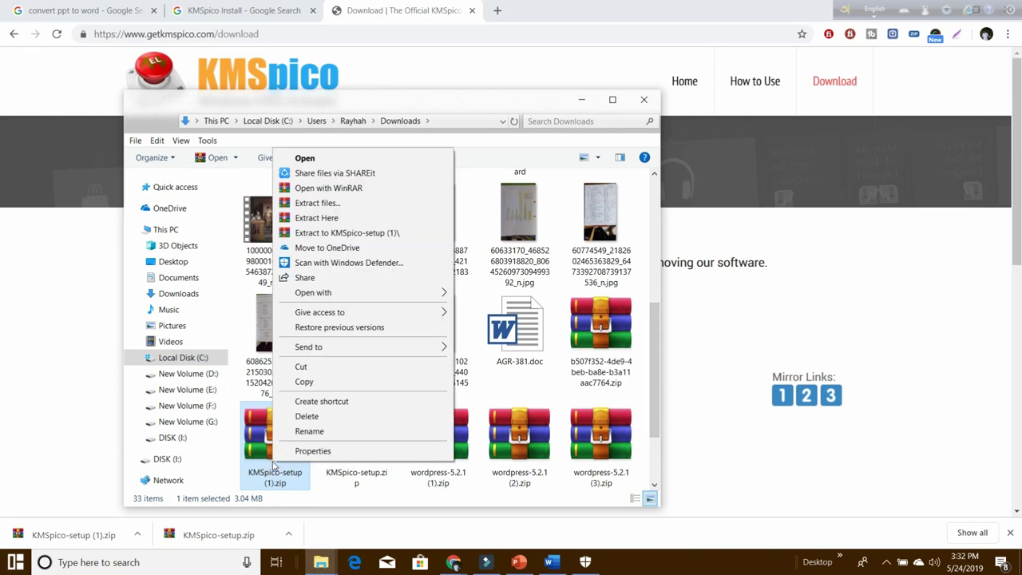
pyautogui.click(286, 203)
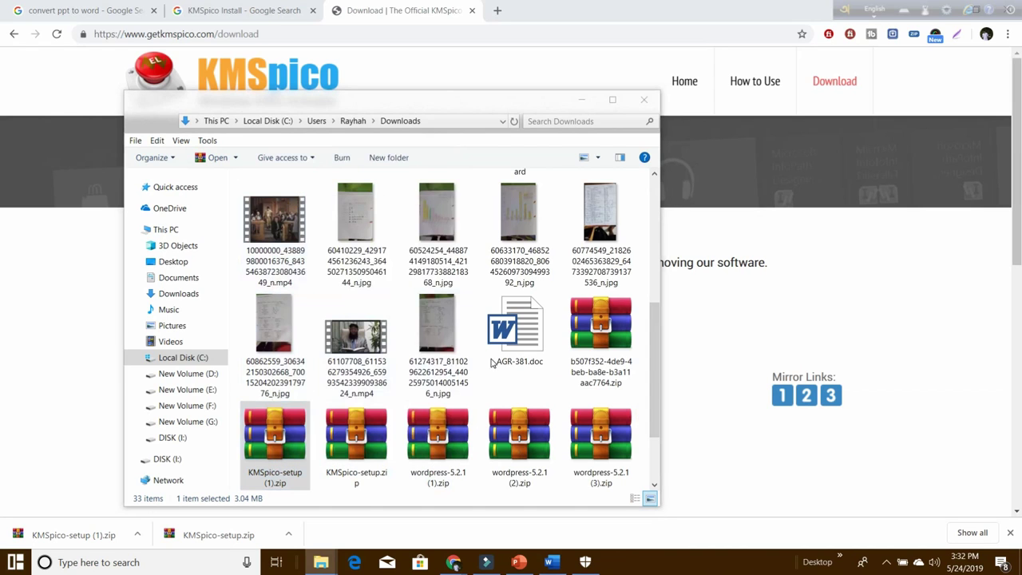
pyautogui.click(546, 413)
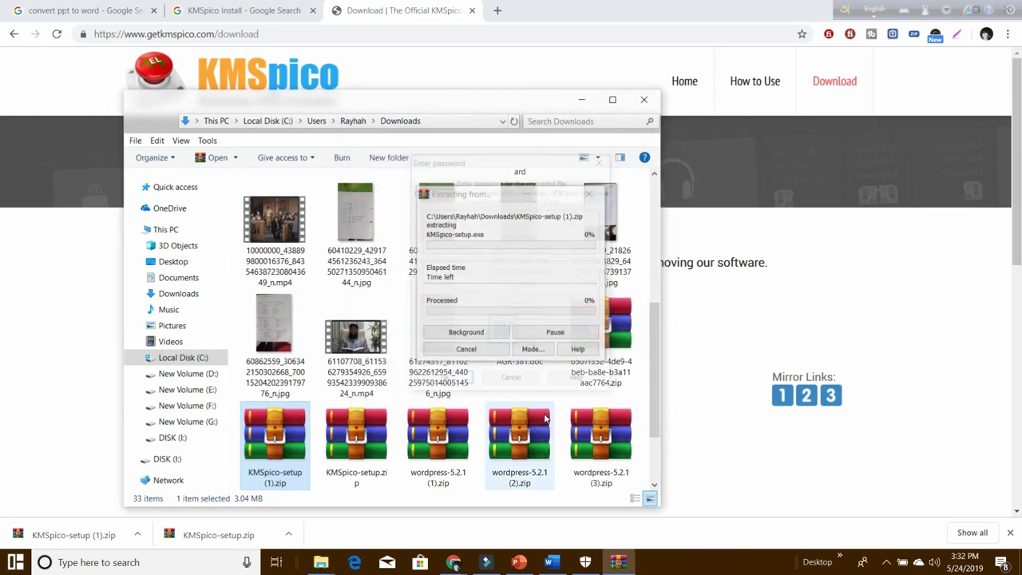
pyautogui.rightClick(432, 240)
pyautogui.click(448, 281)
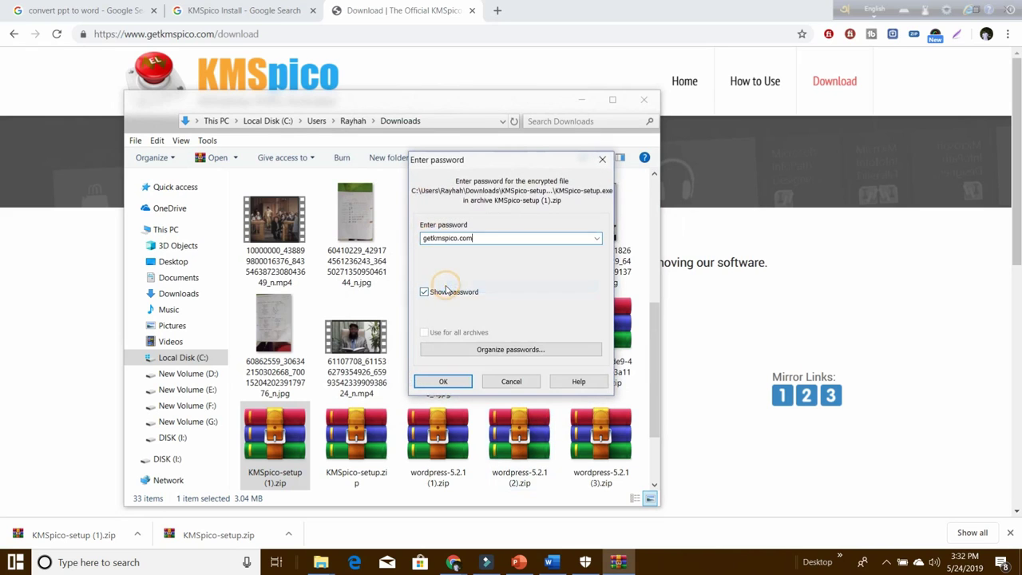
pyautogui.click(442, 381)
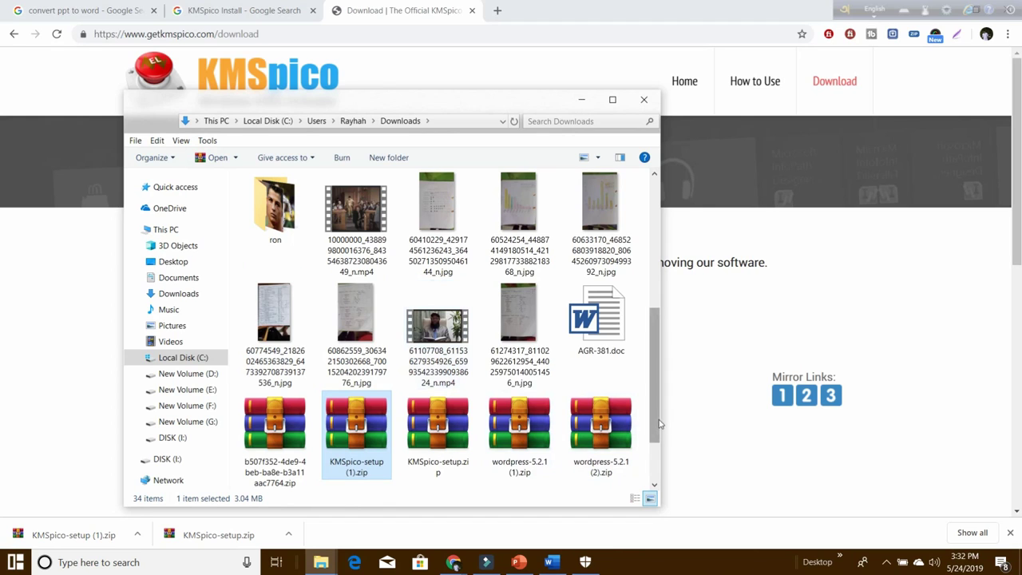
# Open the extracted KMSpico-setup (1) folder in Downloads and run KMSpico-setup.exe
pyautogui.moveTo(659, 423); pyautogui.dragTo(675, 253)
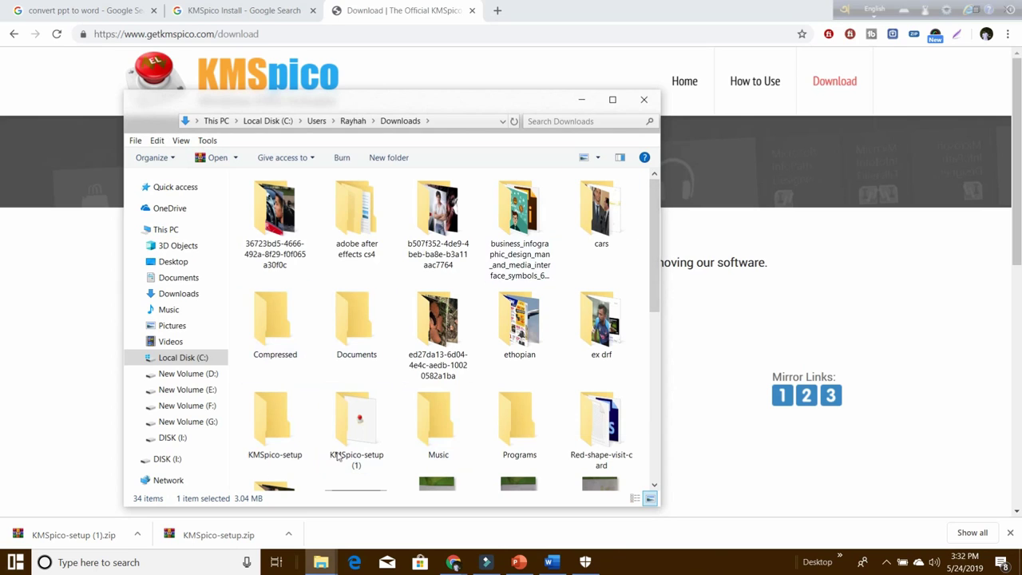
pyautogui.click(356, 433)
pyautogui.doubleClick(356, 432)
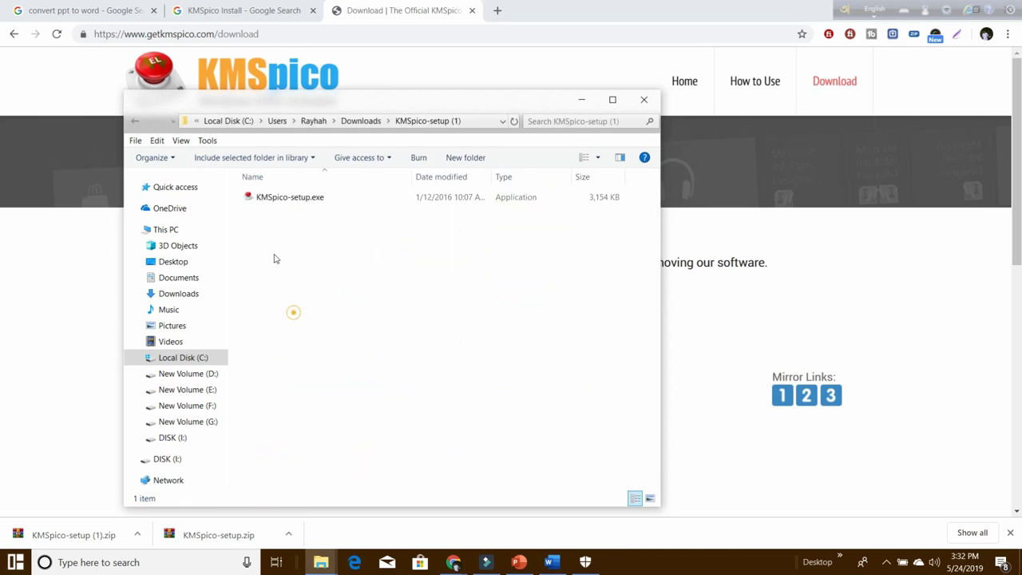
pyautogui.doubleClick(266, 200)
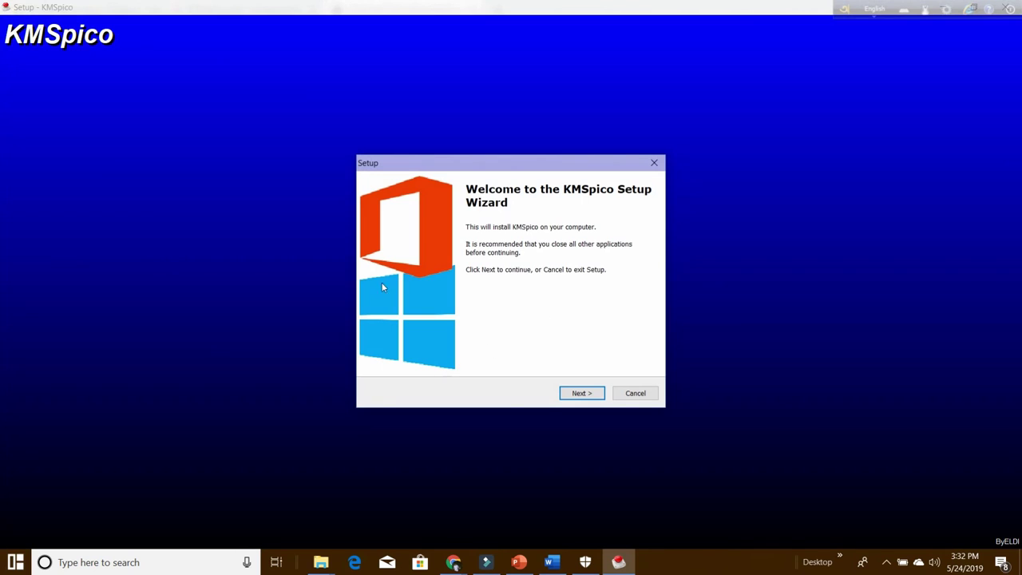
# Accept the license agreement in the KMSpico setup wizard and start the installation with the default settings
pyautogui.click(570, 394)
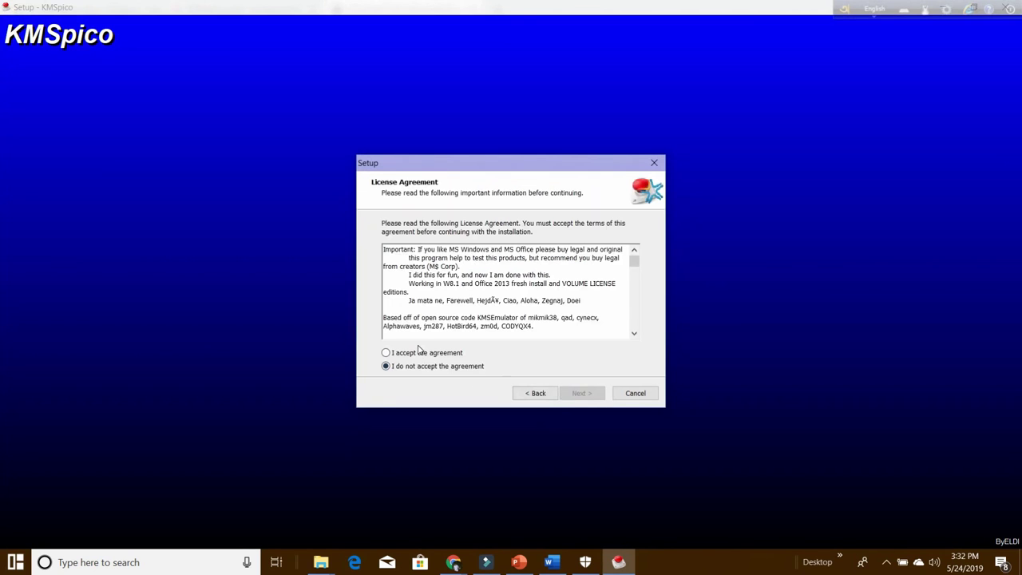
pyautogui.click(423, 353)
pyautogui.click(580, 393)
pyautogui.click(581, 392)
pyautogui.click(580, 393)
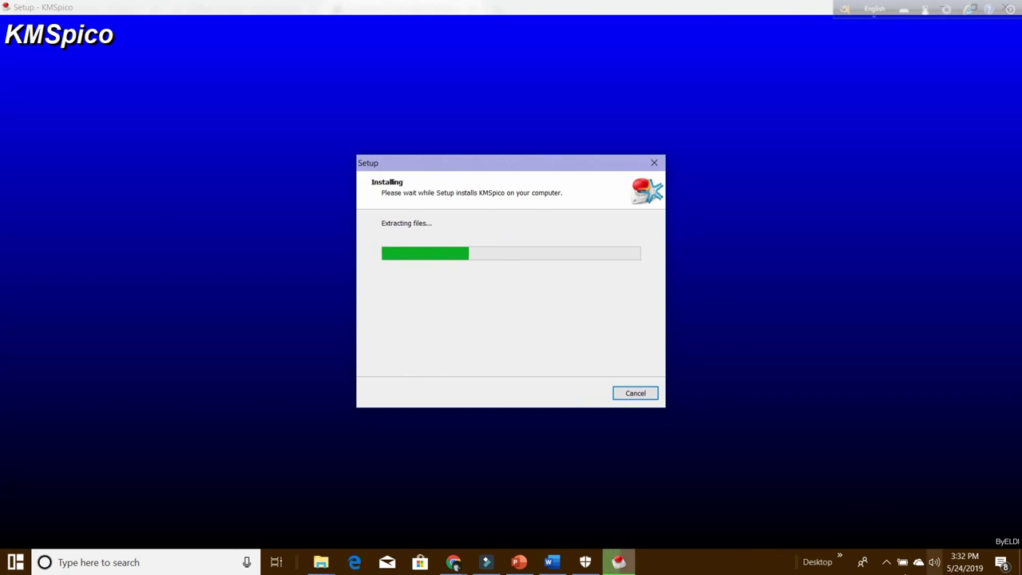
pyautogui.click(886, 562)
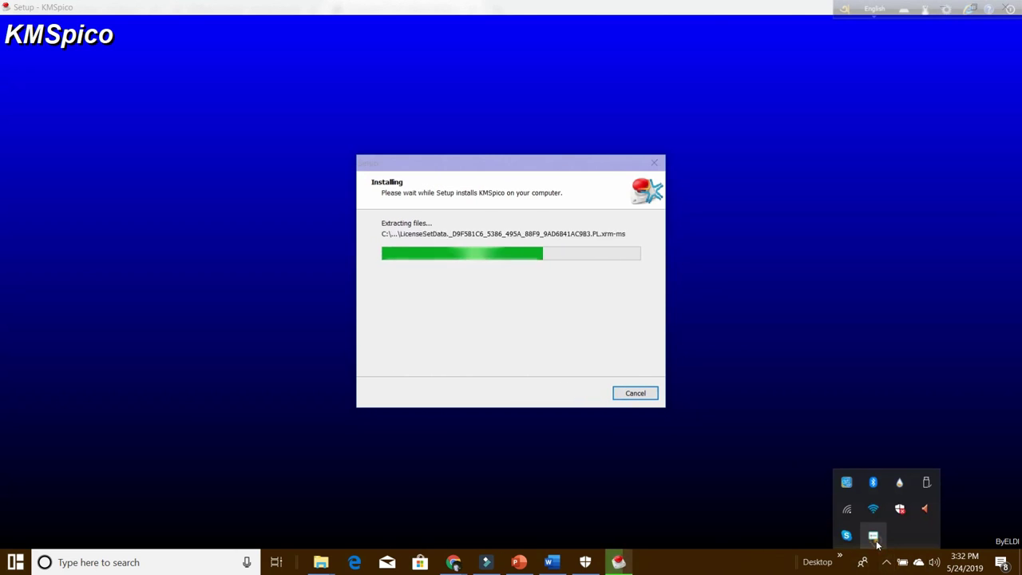
pyautogui.rightClick(872, 535)
pyautogui.click(669, 515)
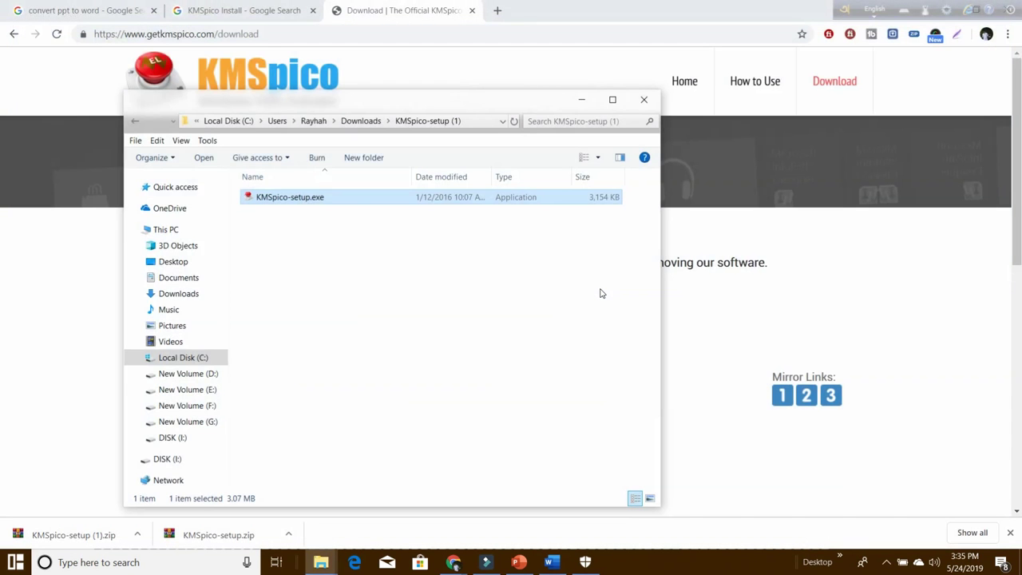
# Close the folder window, switch to Word, and try to activate Office with the suggested Microsoft account
pyautogui.click(643, 100)
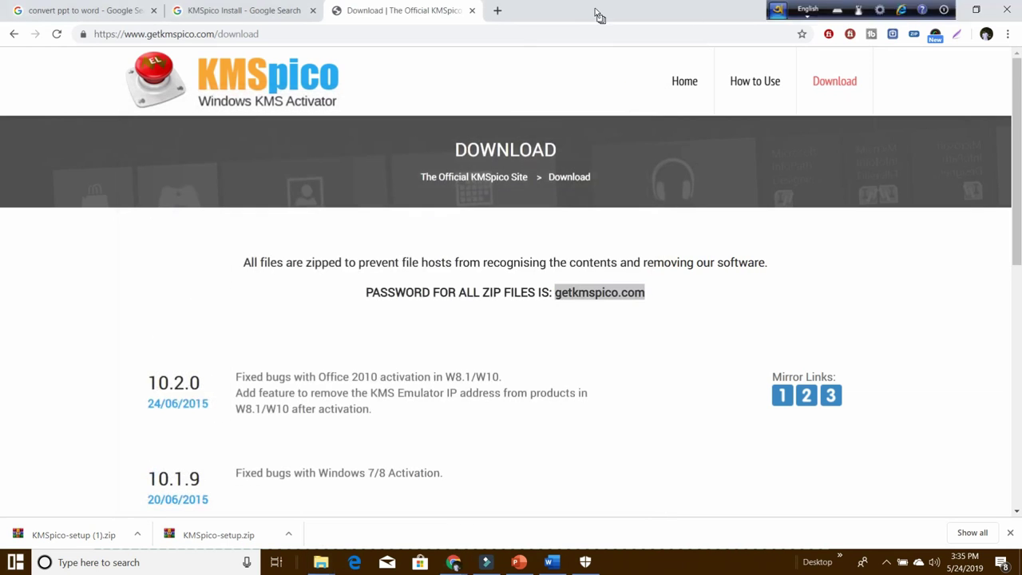
pyautogui.click(550, 562)
pyautogui.click(417, 114)
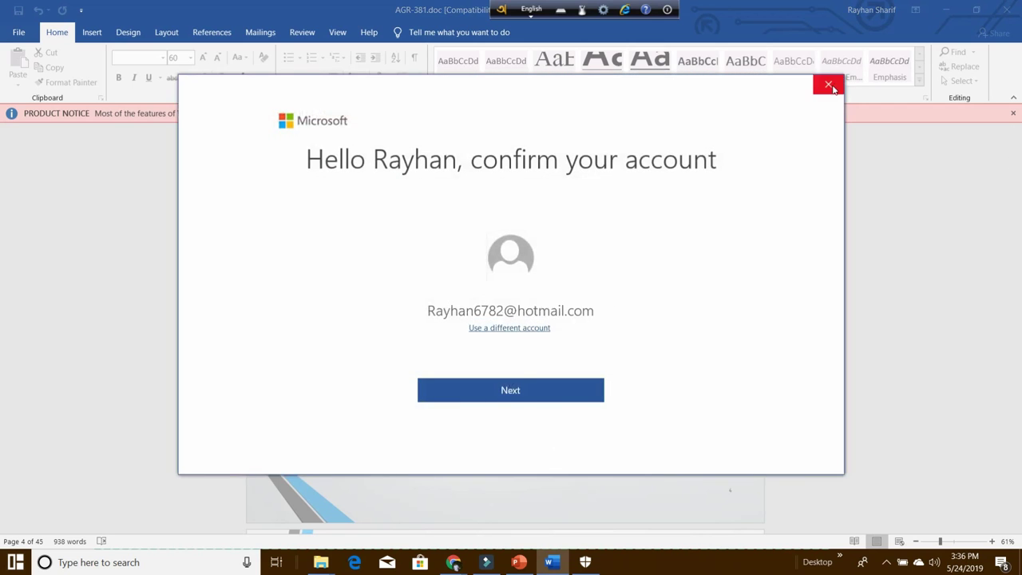
pyautogui.click(829, 85)
pyautogui.click(417, 114)
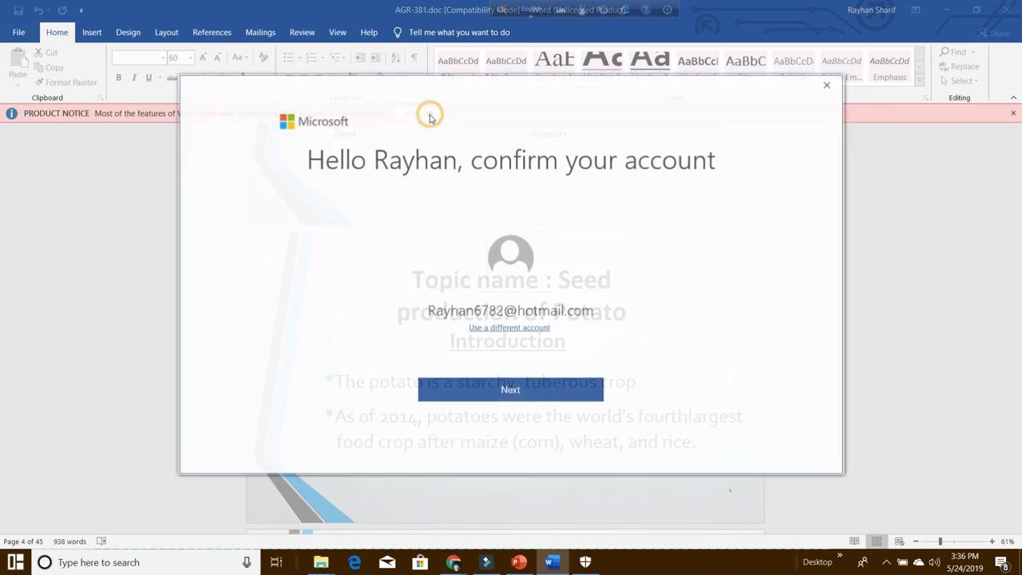
pyautogui.click(536, 391)
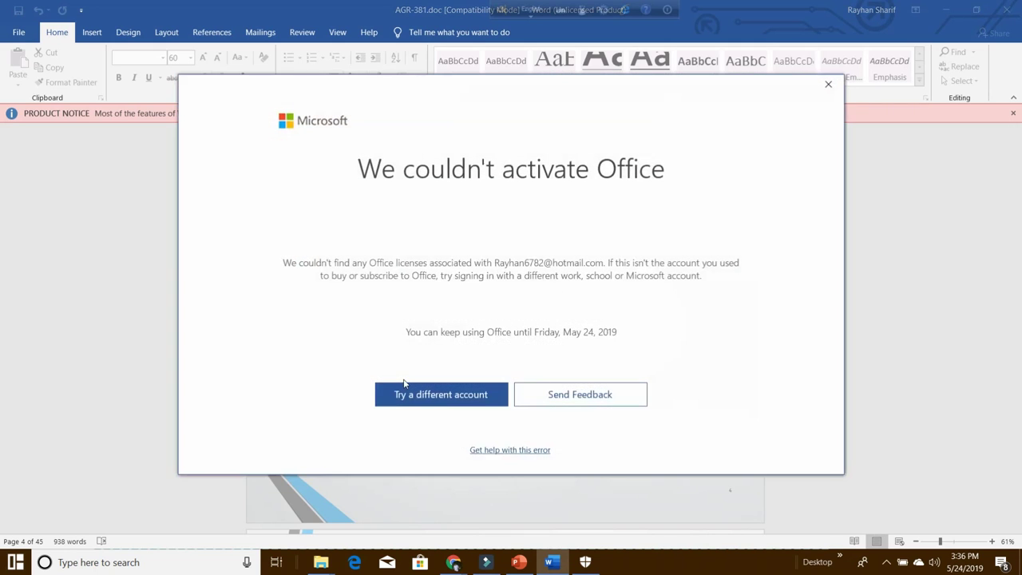
pyautogui.click(827, 84)
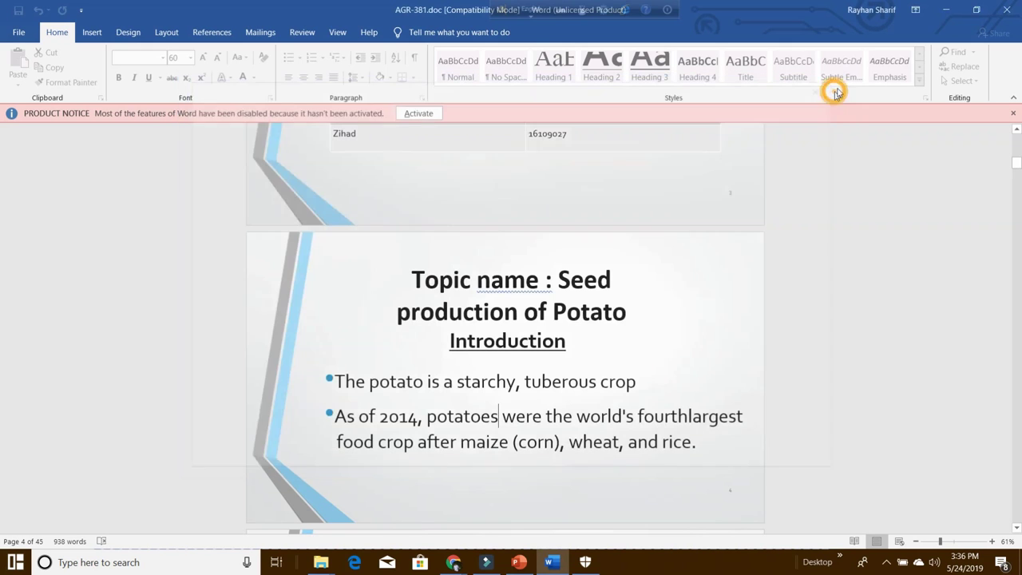
# Minimize the Word and browser windows and close the DISK (I:) folder window to clear the desktop
pyautogui.click(954, 10)
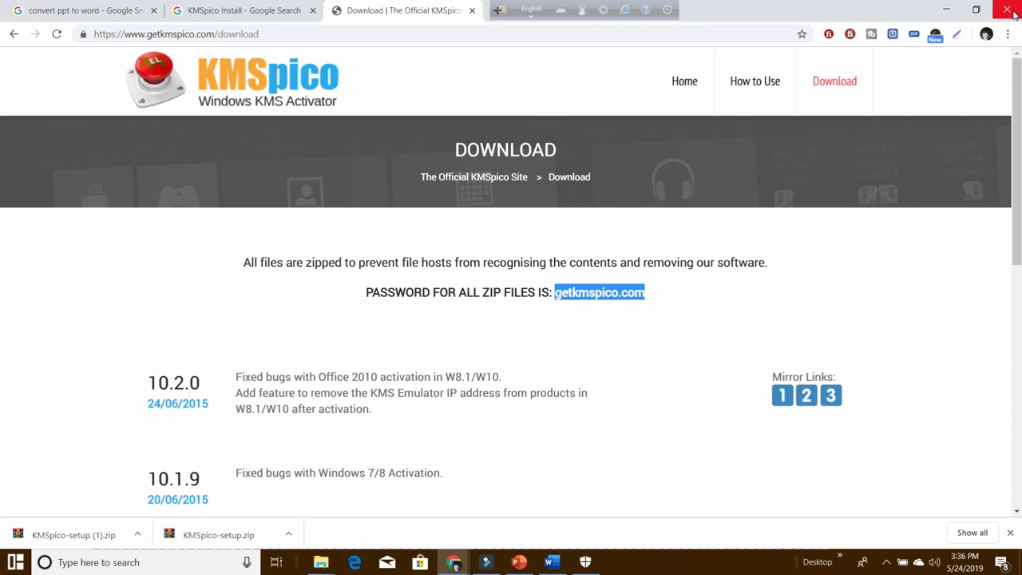
pyautogui.click(945, 9)
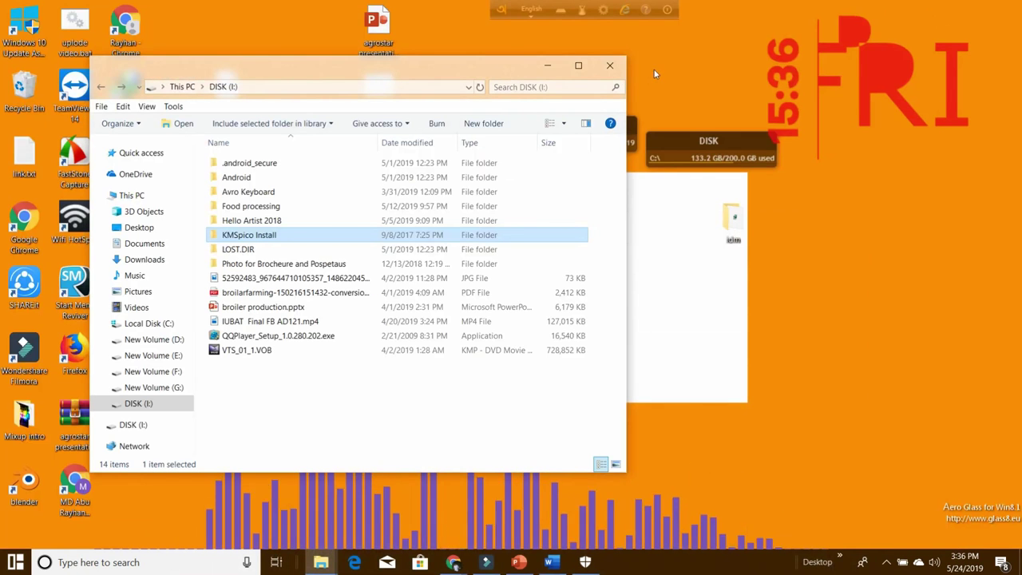
pyautogui.click(610, 64)
pyautogui.rightClick(588, 90)
pyautogui.click(631, 130)
pyautogui.click(886, 567)
pyautogui.rightClick(871, 536)
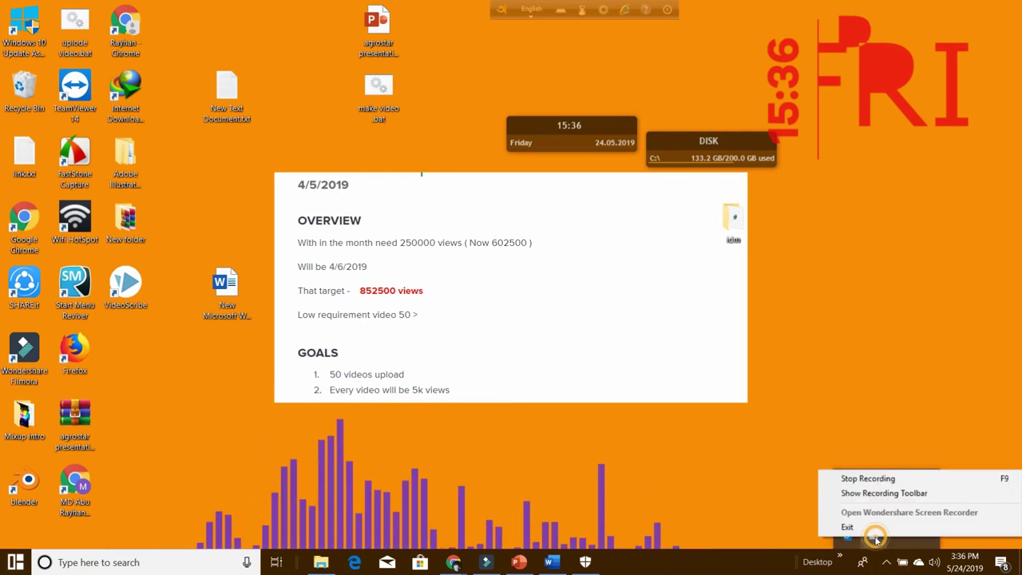
pyautogui.click(879, 482)
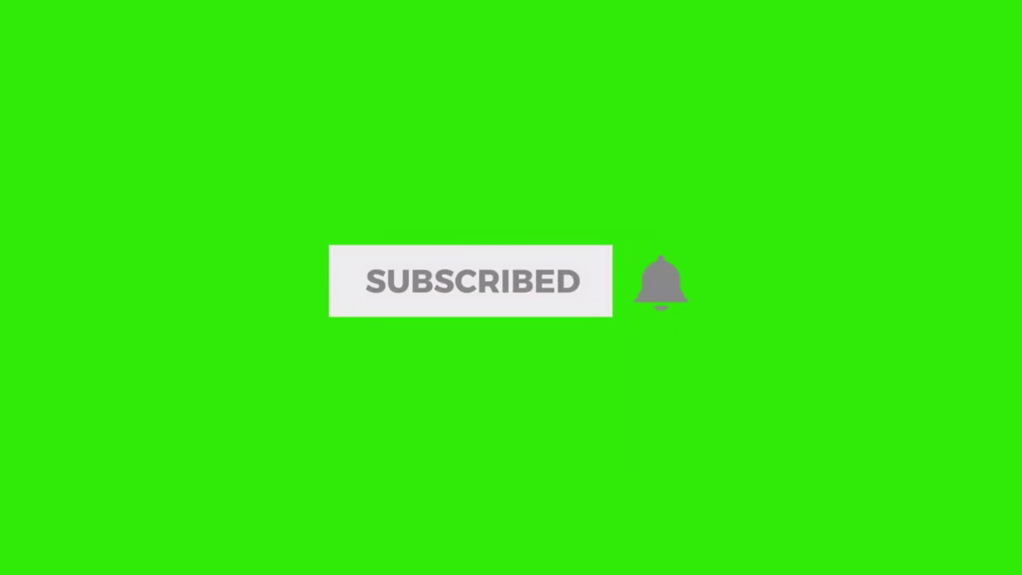